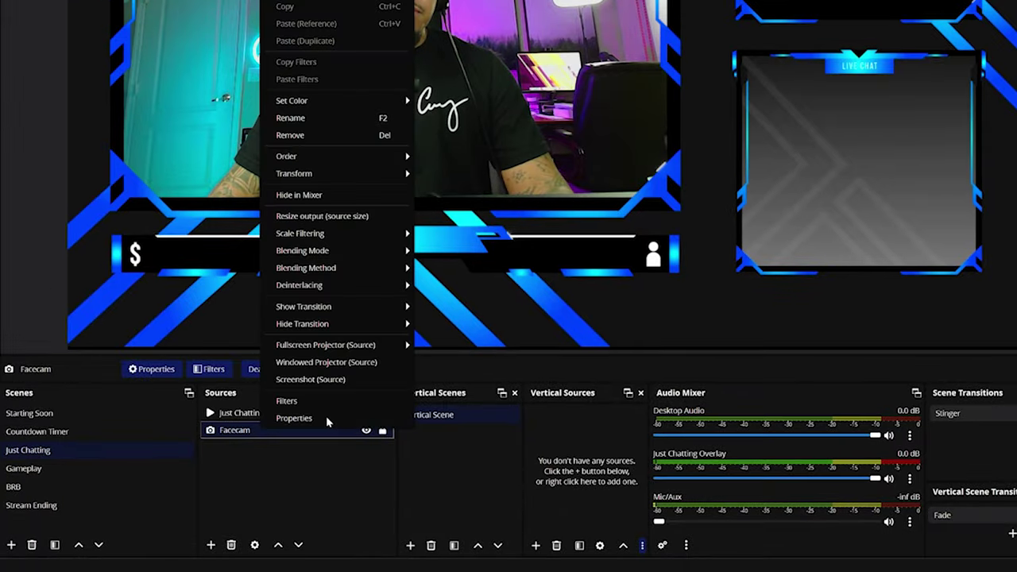
Step: Open the Facecam properties and restart the webcam with Deactivate, then Activate
click(326, 420)
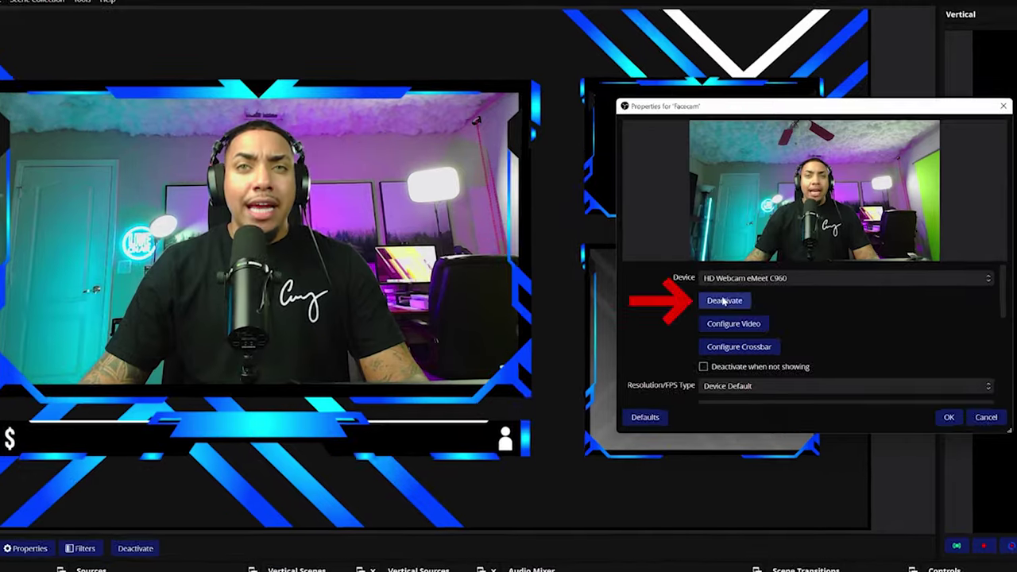
click(439, 299)
click(721, 303)
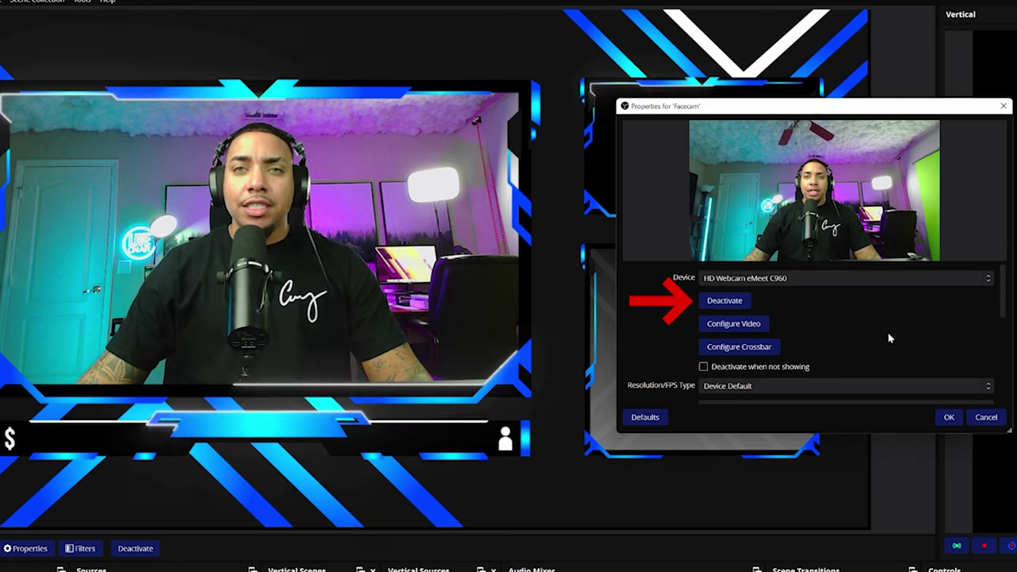
Step: Set Facecam to a Custom resolution of 1920x1080, Highest FPS and Rec. 709 colour space
drag(1002, 314, 826, 339)
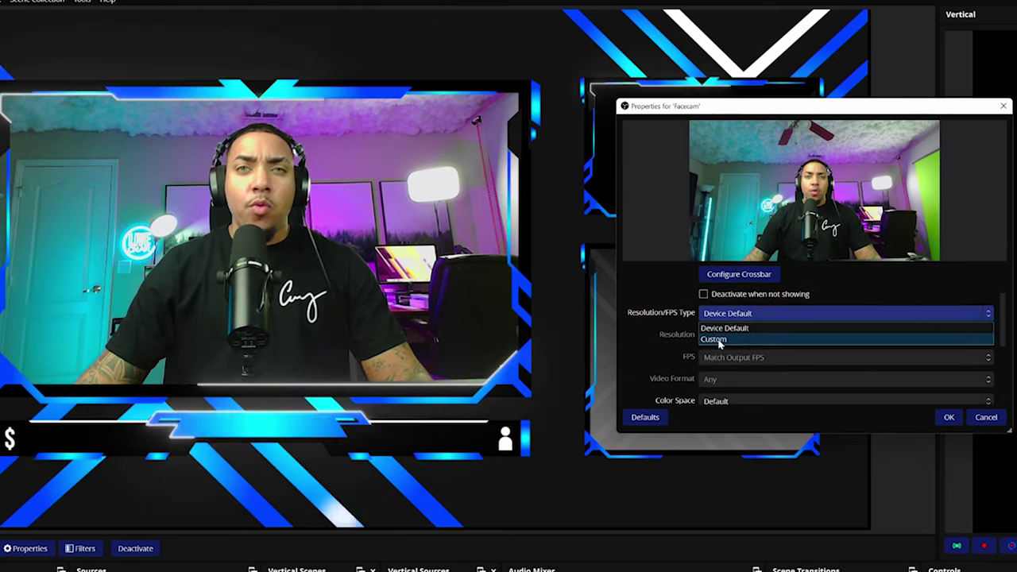
click(719, 338)
drag(1002, 316, 1003, 325)
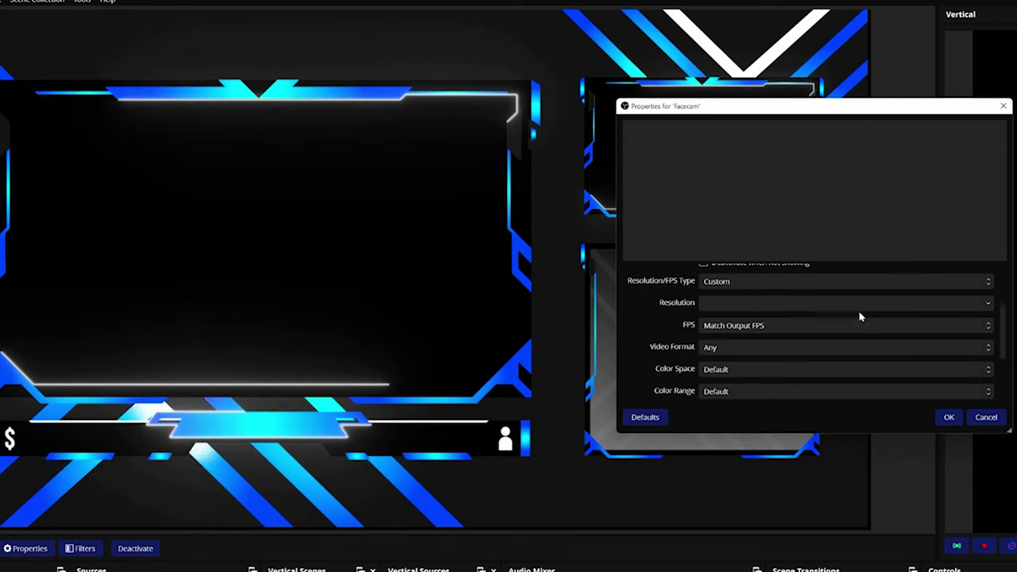
click(777, 303)
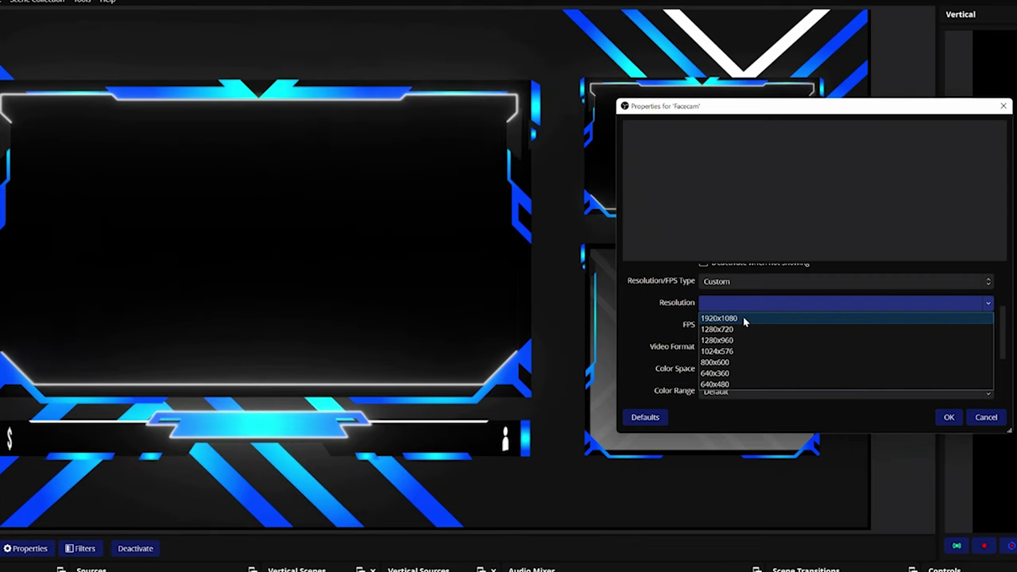
click(743, 318)
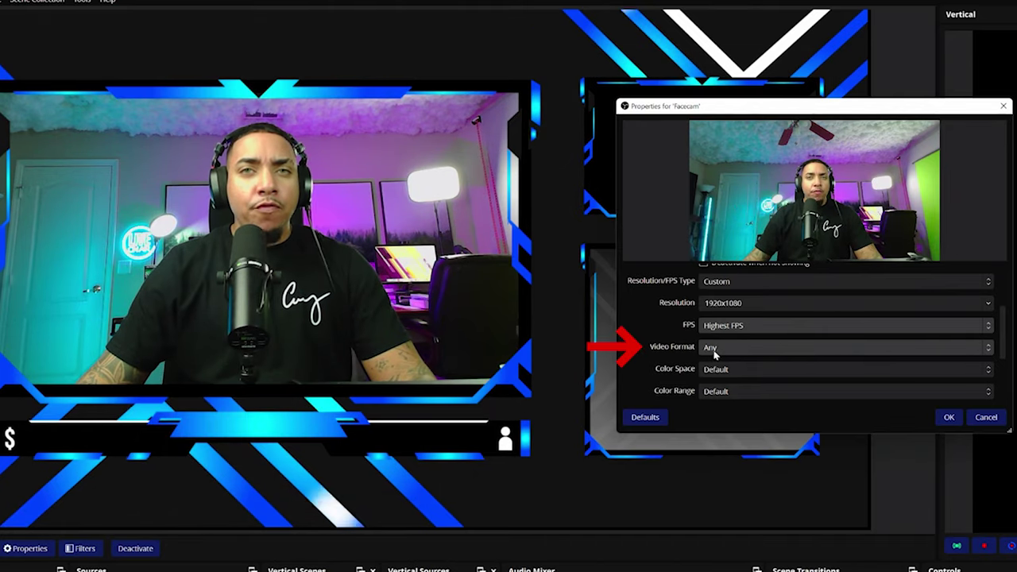
click(742, 370)
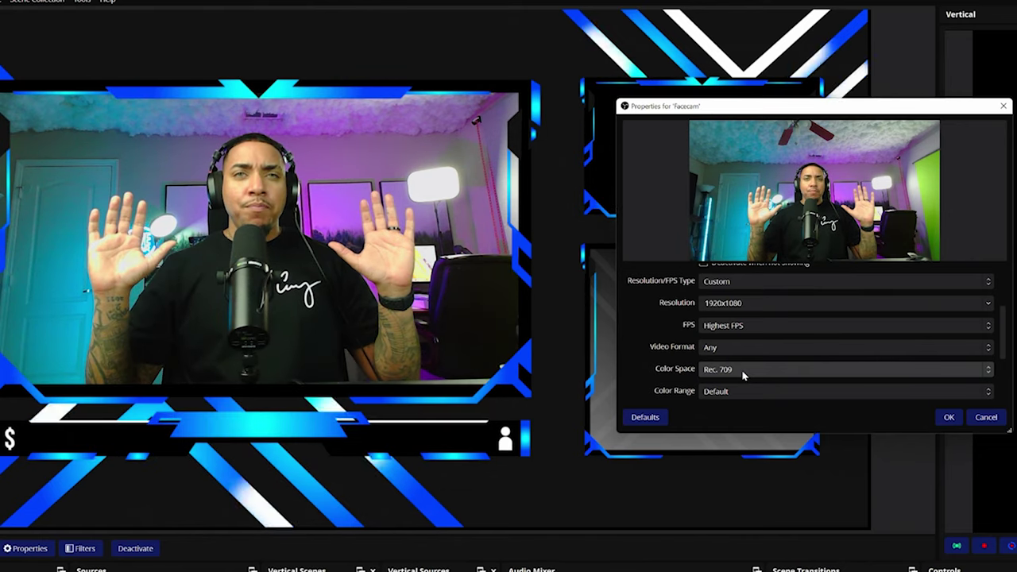
scroll(687, 343, down, 3)
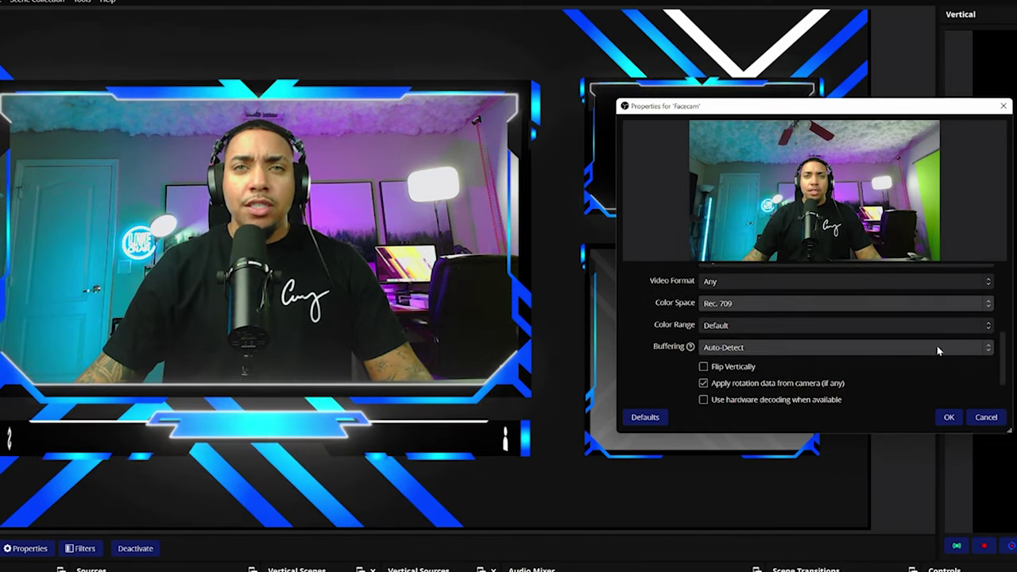
Step: Set Facecam's Color Range to Full, reactivate the webcam, and confirm the properties with OK
drag(1001, 363, 978, 319)
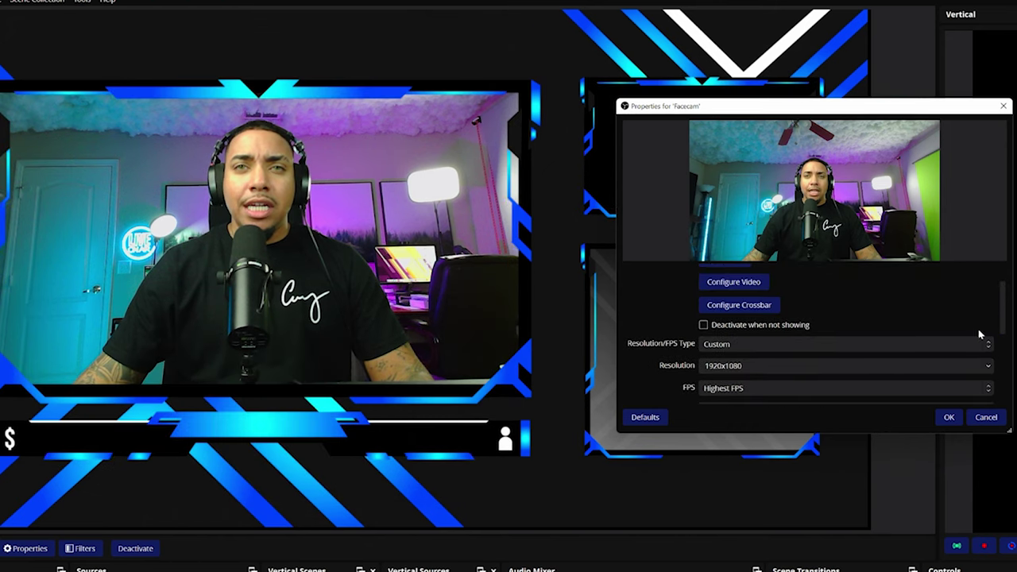
scroll(1005, 315, up, 1)
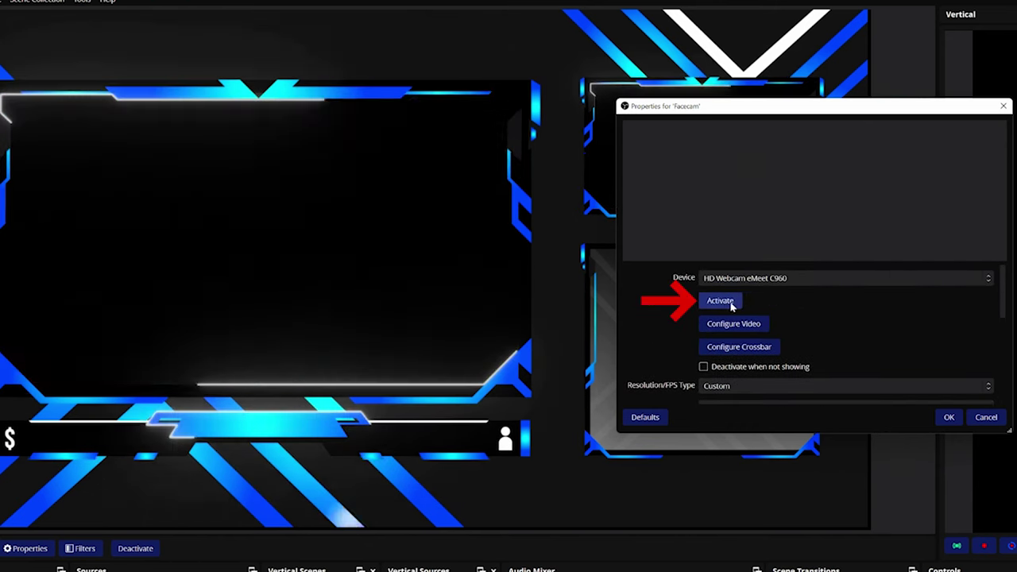
click(721, 301)
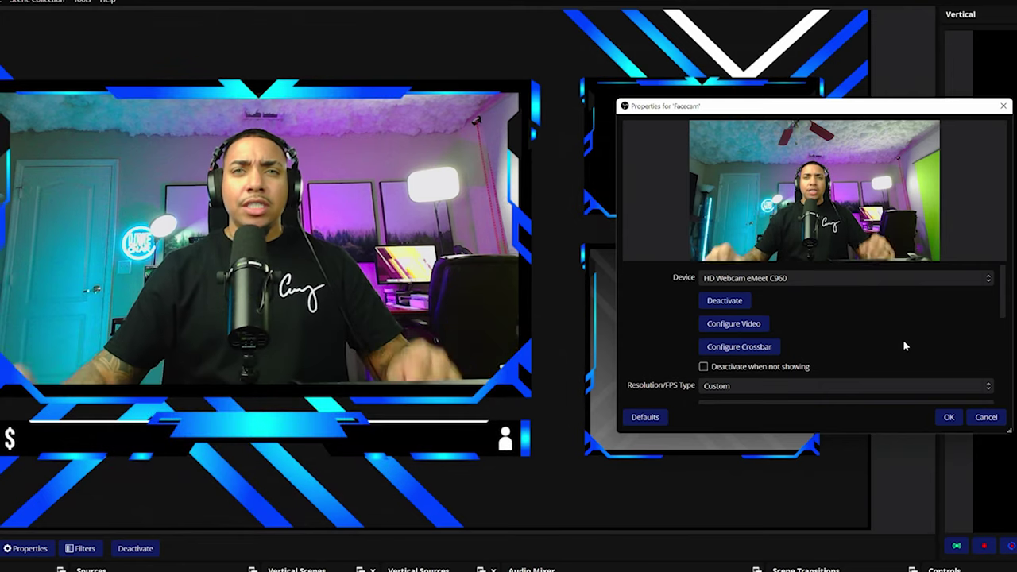
drag(1001, 306, 999, 372)
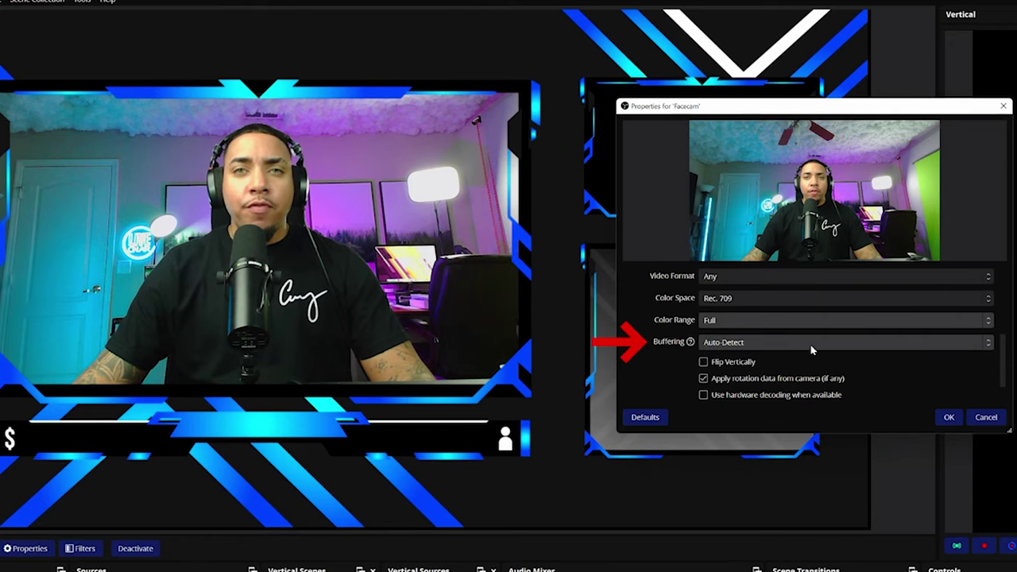
click(950, 415)
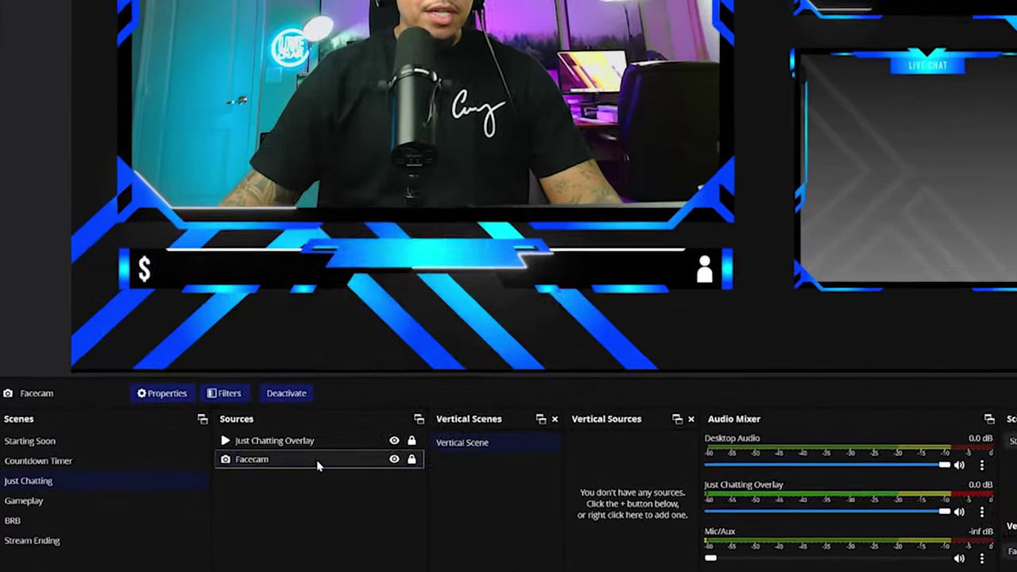
Step: In Facecam's Configure Video Camera Control tab, uncheck Auto exposure to keep exposure at -7
right_click(208, 456)
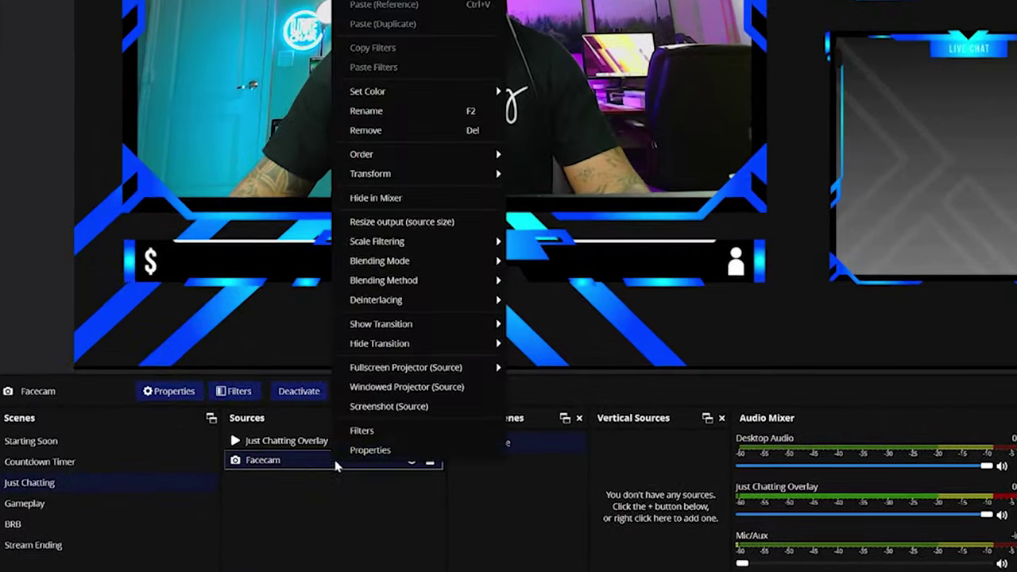
click(387, 451)
click(632, 404)
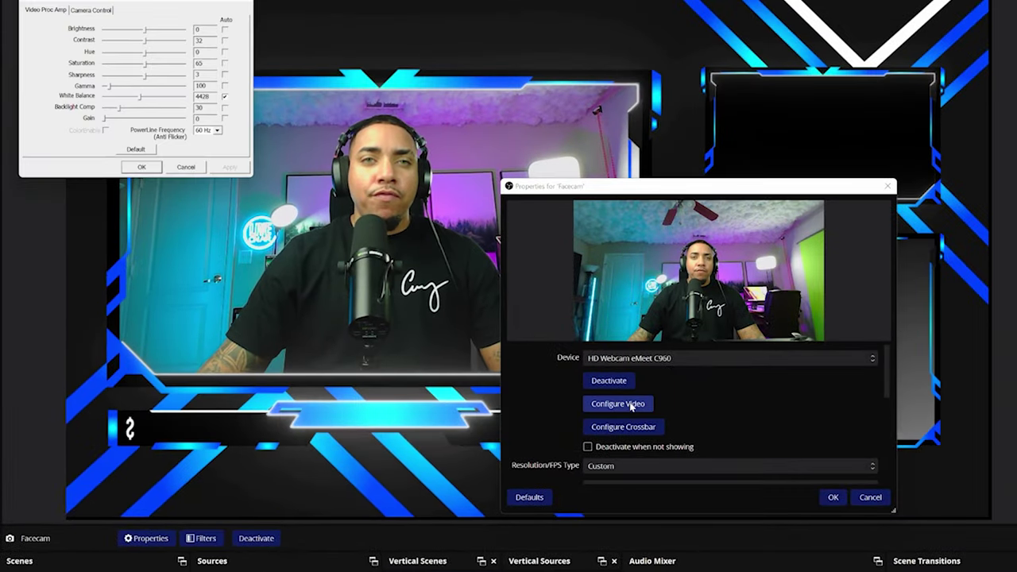
drag(178, 2, 939, 218)
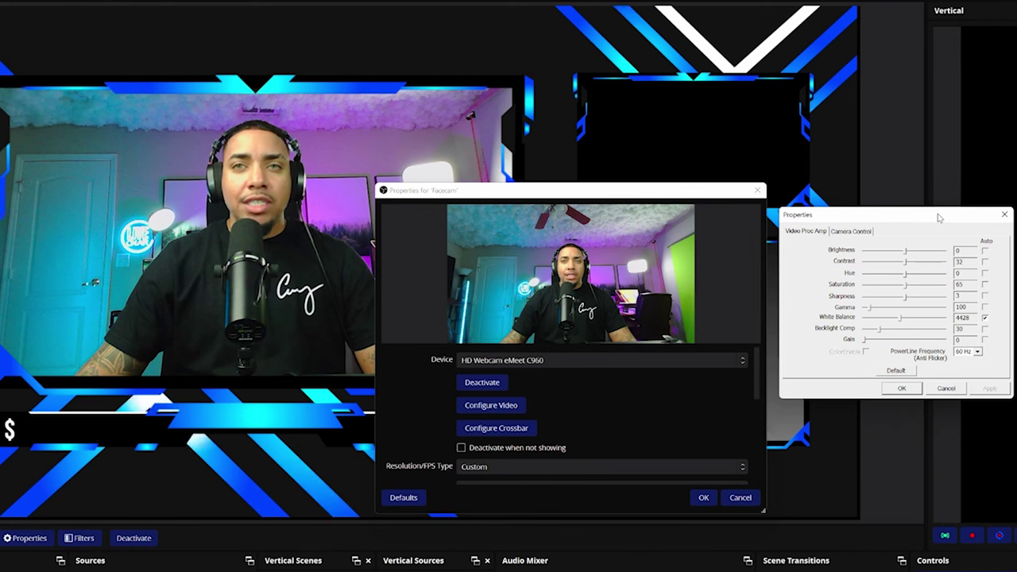
click(842, 231)
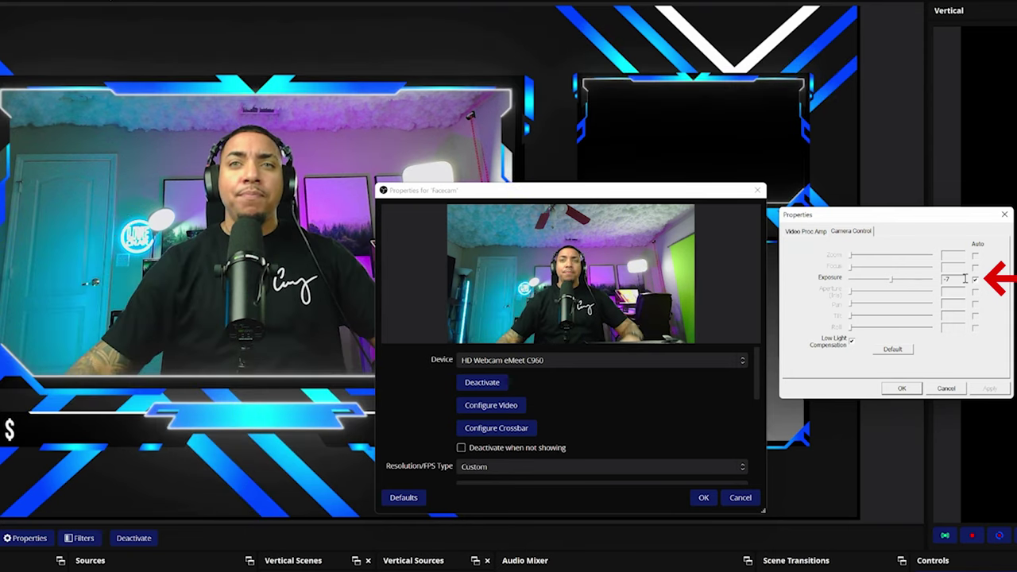
click(976, 280)
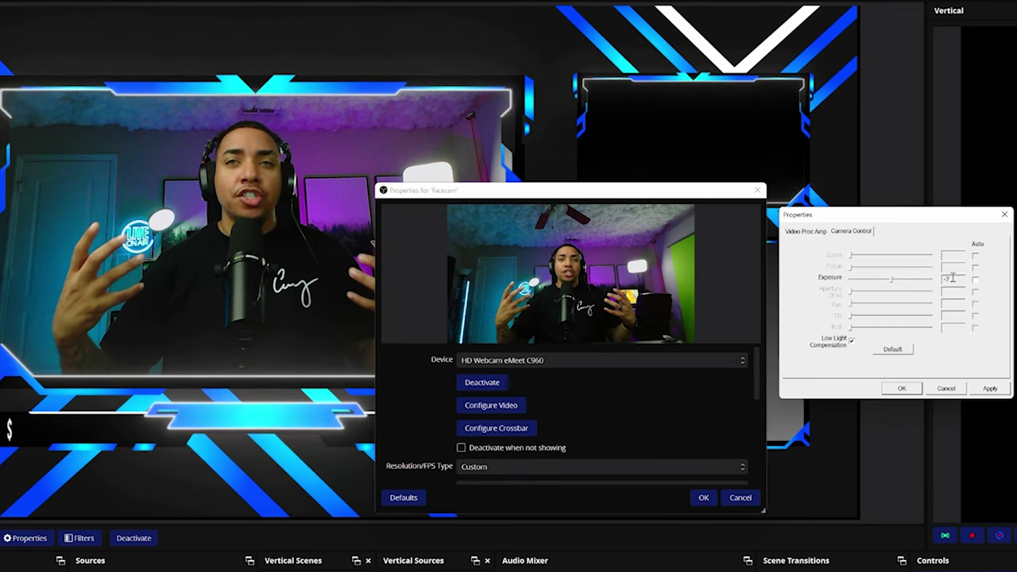
click(798, 232)
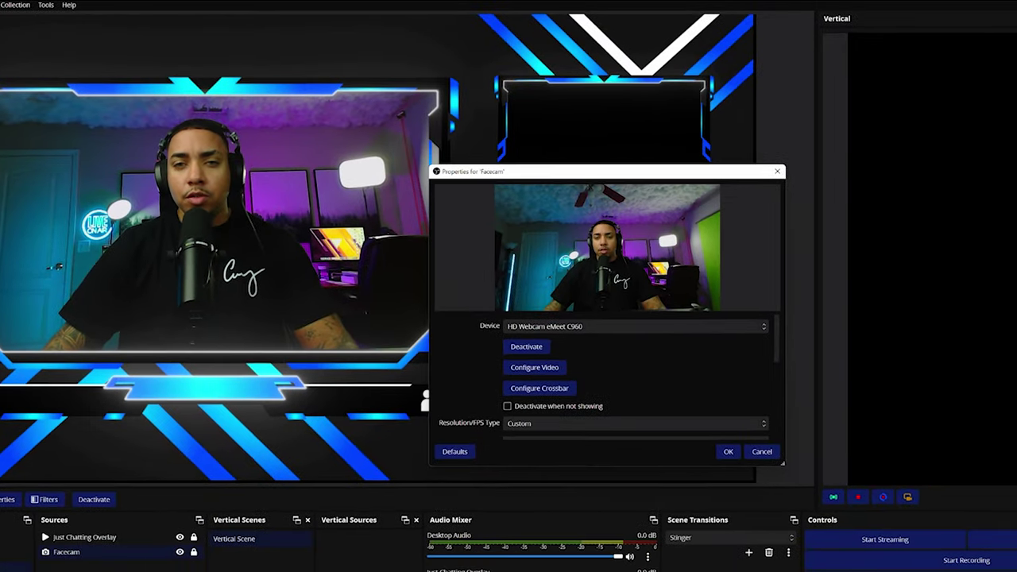
Step: On the Video Proc Amp tab, set brightness to -15, contrast to 30 and saturation to 80
click(534, 367)
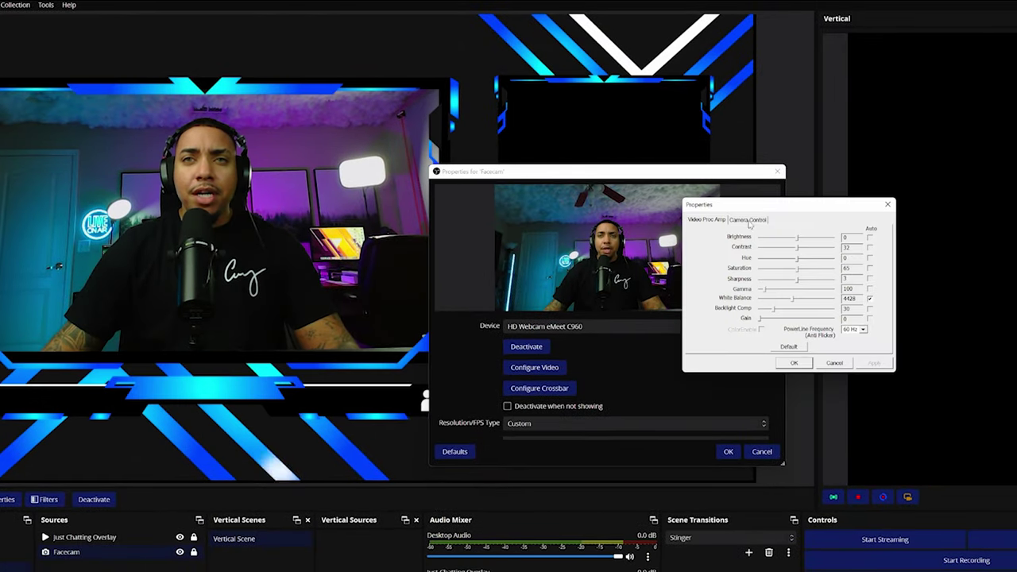
drag(727, 209, 864, 194)
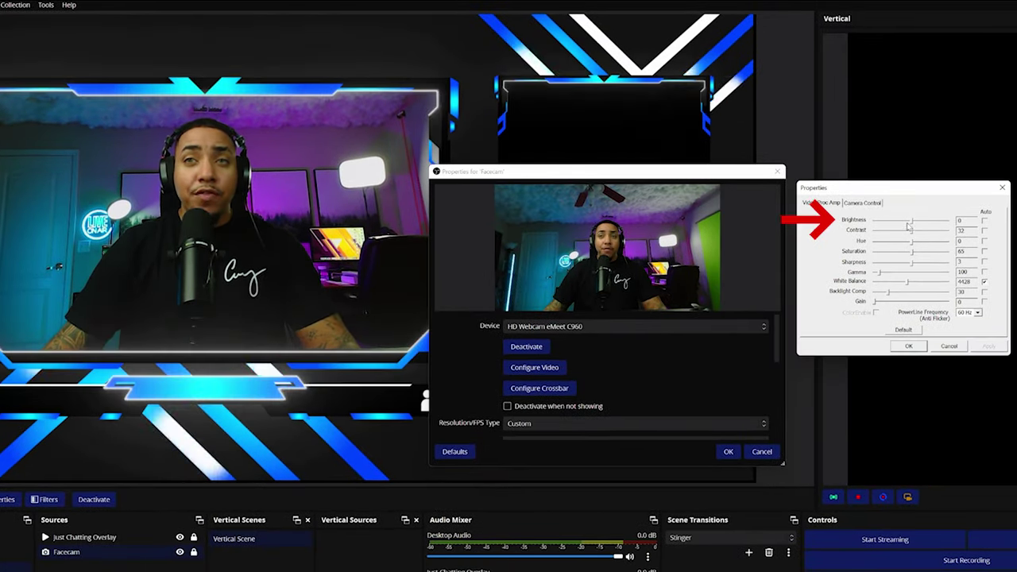
drag(904, 225, 903, 225)
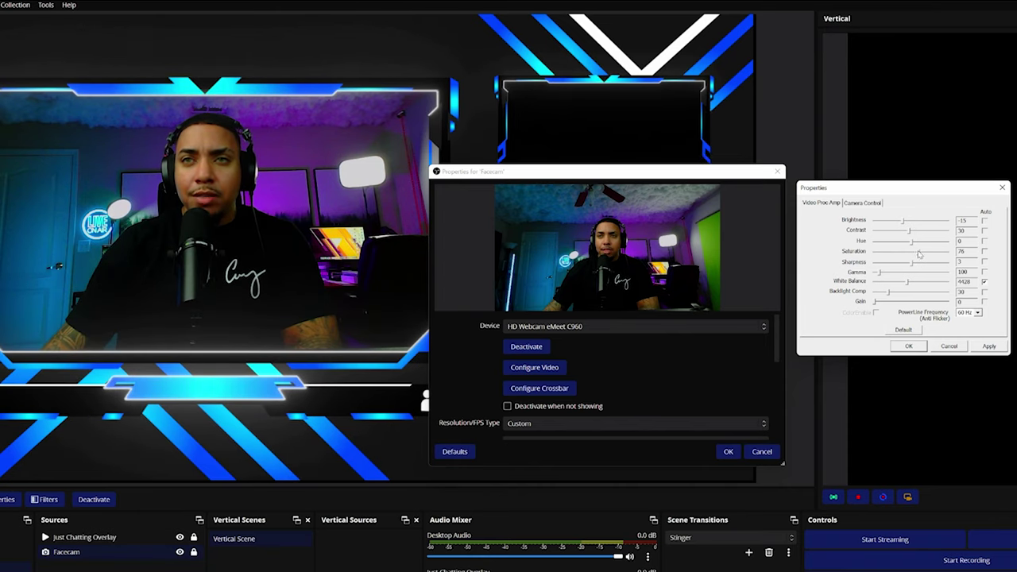
drag(919, 252, 921, 253)
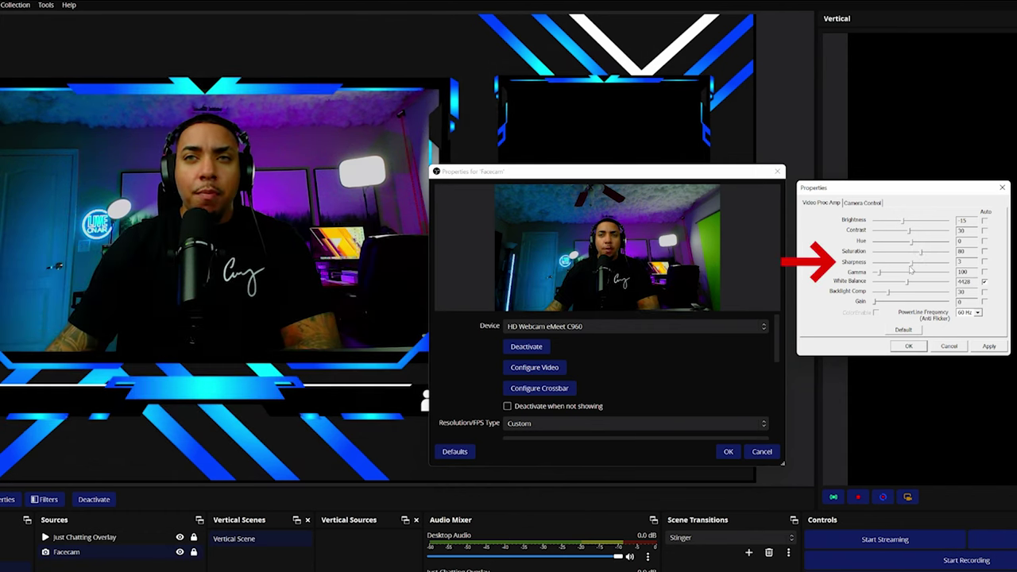
Step: Raise the Facecam sharpness to 5 and the gamma to 148
drag(924, 267, 935, 265)
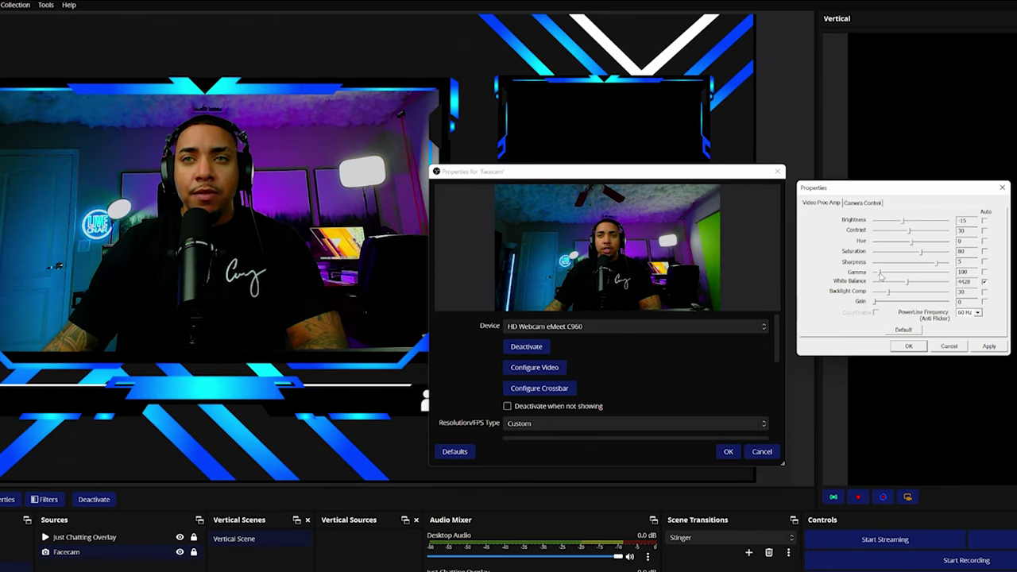
drag(885, 274, 892, 276)
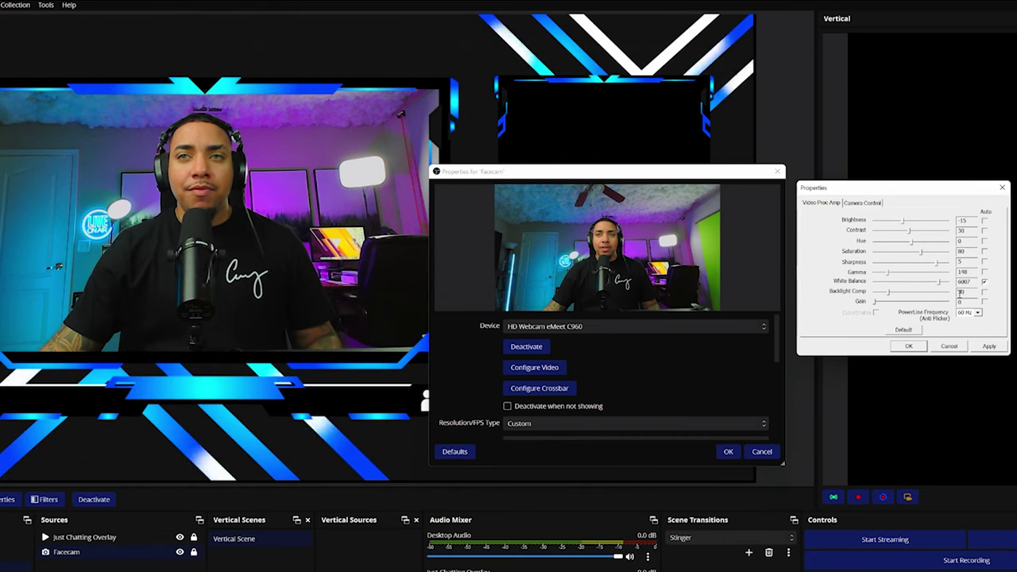
Step: Close the image settings and Facecam properties with OK, then reopen Configure Video to verify the values
click(906, 347)
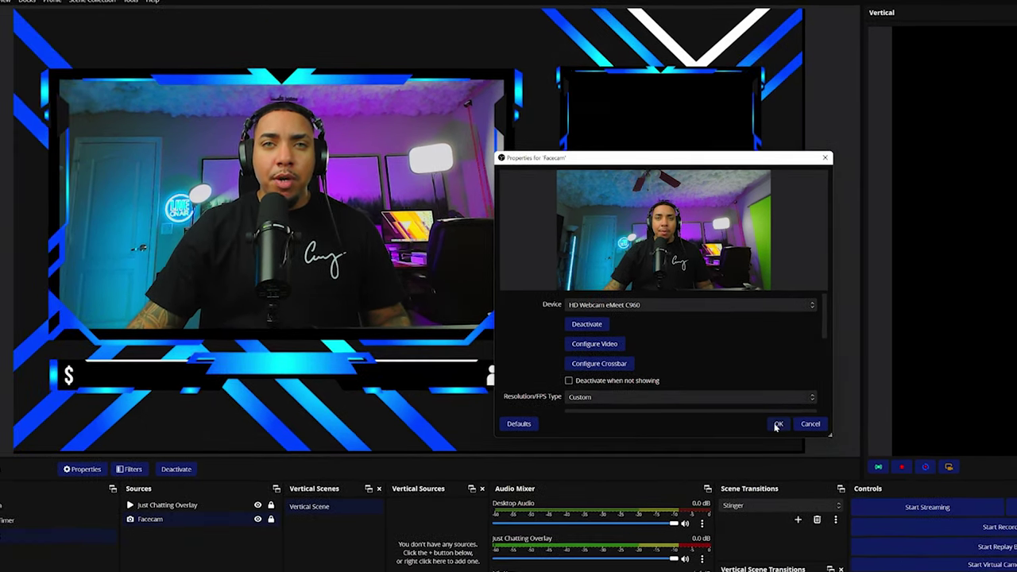
click(778, 425)
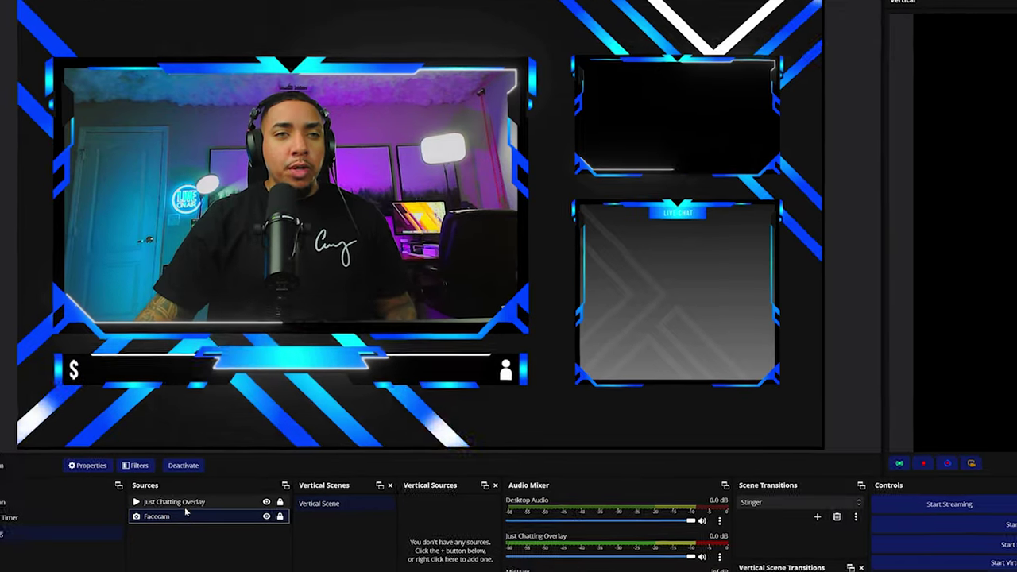
right_click(185, 512)
click(208, 502)
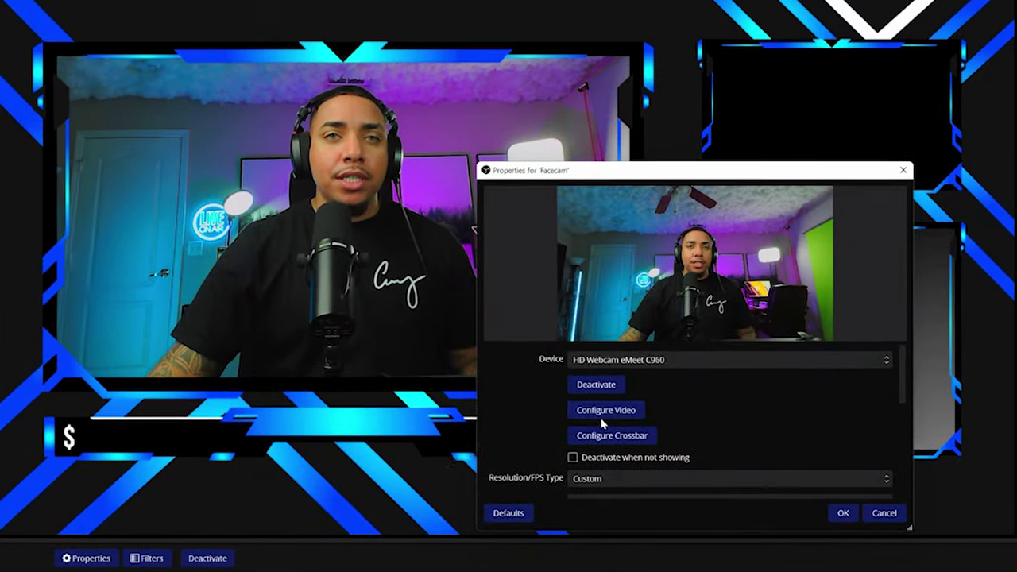
click(603, 412)
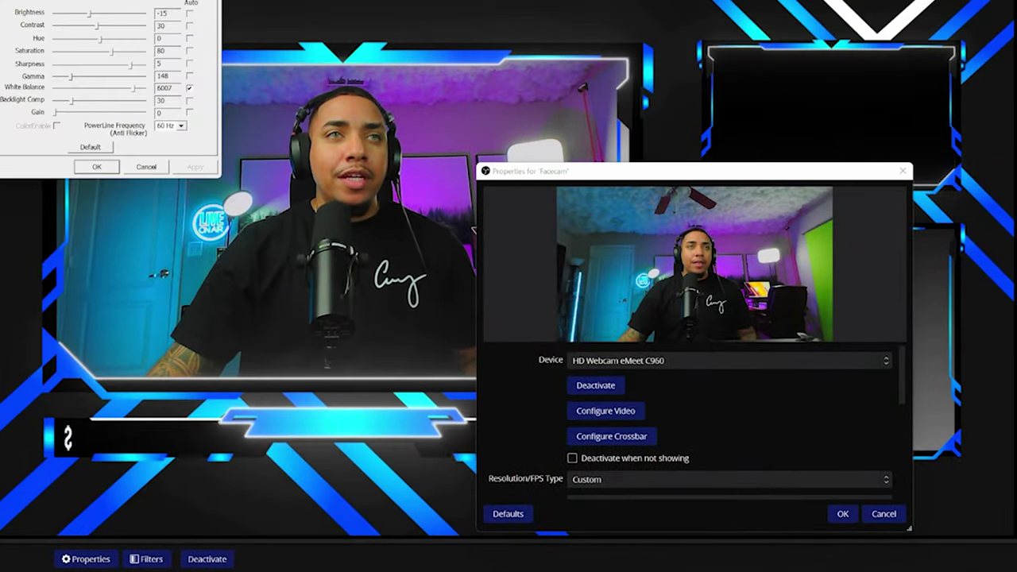